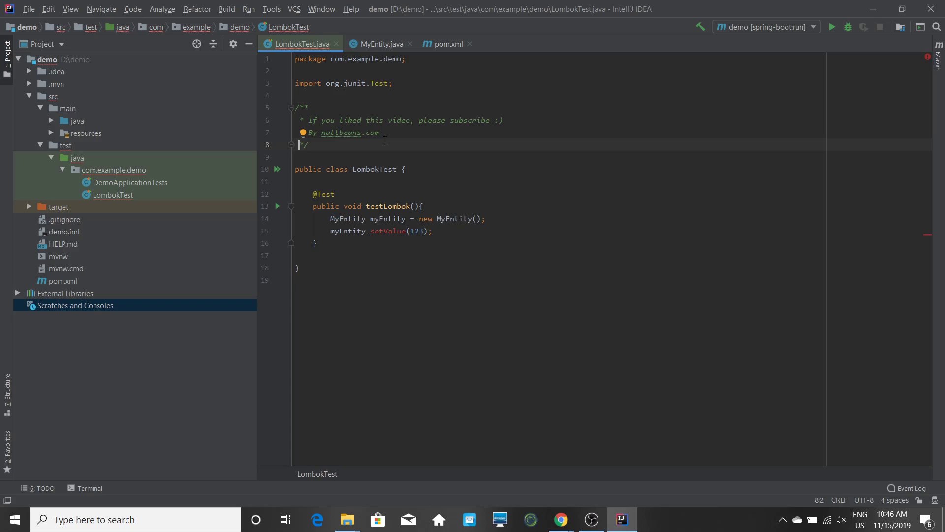
pyautogui.click(426, 47)
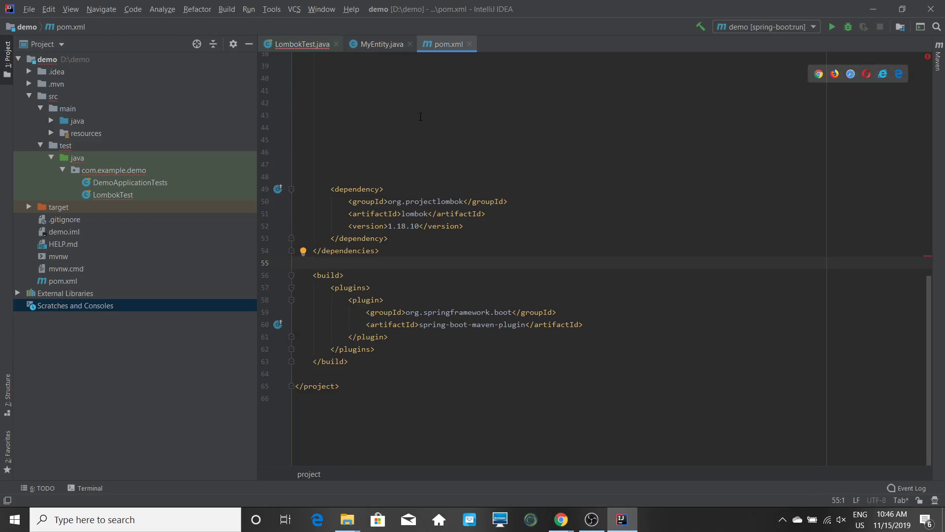
pyautogui.click(376, 48)
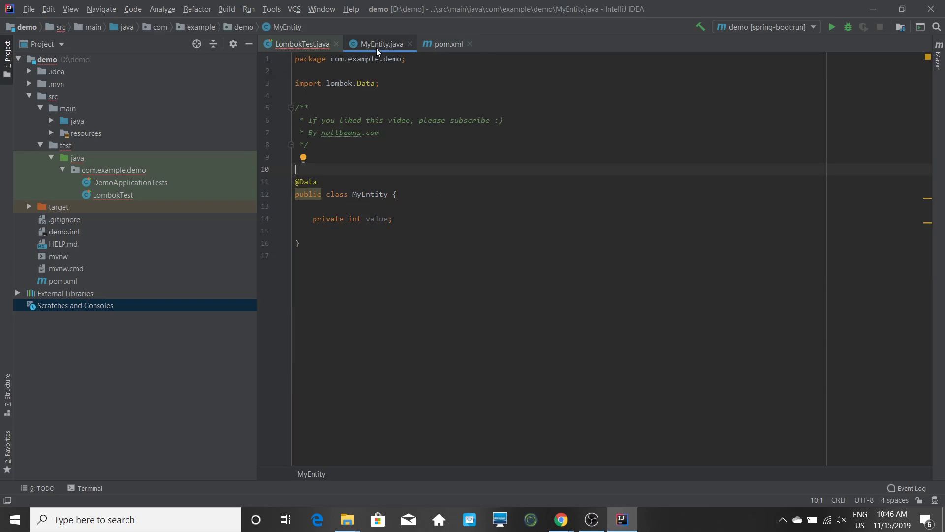
pyautogui.click(311, 43)
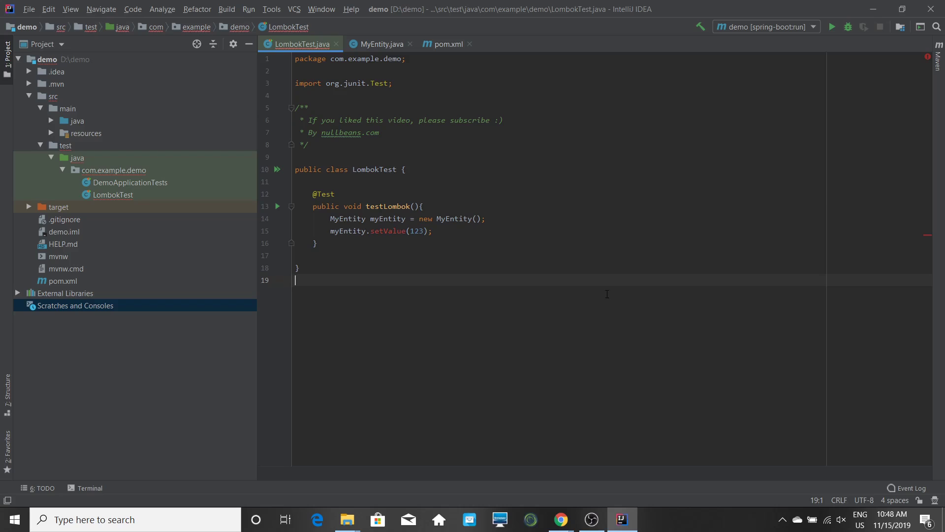
# Check the plugin page in the browser, then open IntelliJ IDEA's Settings from the File menu.
pyautogui.hotkey('alt', 'Tab')
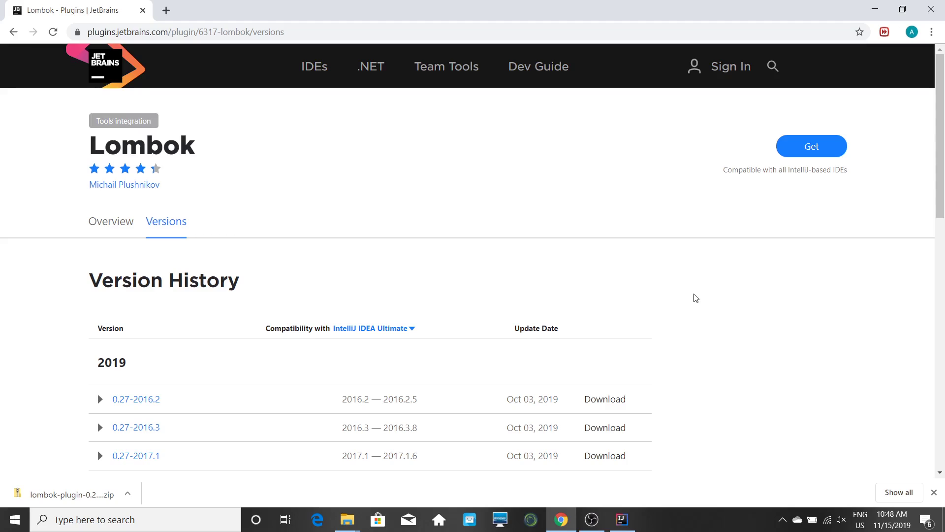
pyautogui.scroll(-1, 695, 298)
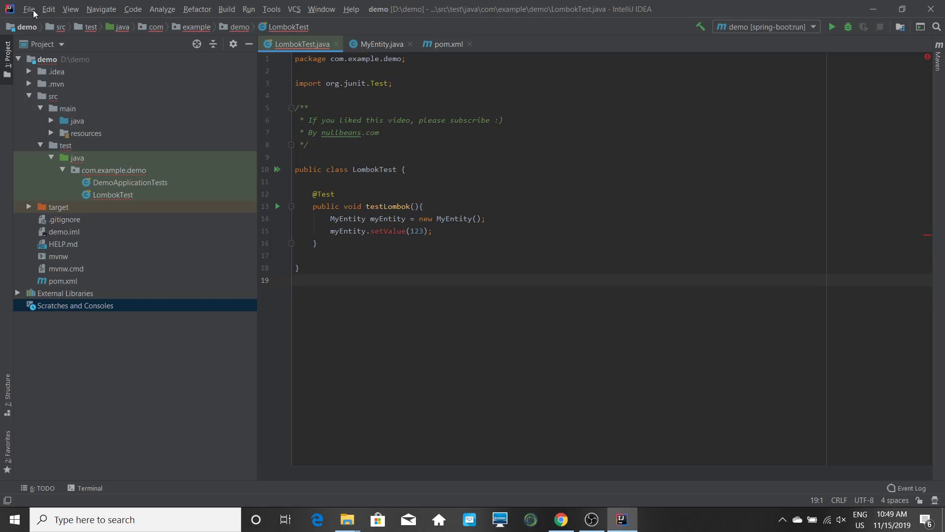
pyautogui.click(30, 9)
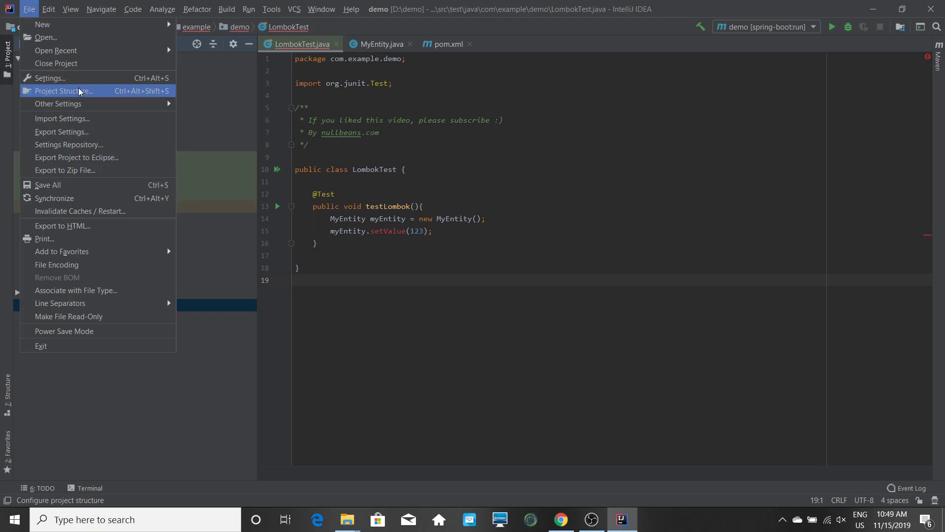
pyautogui.click(49, 78)
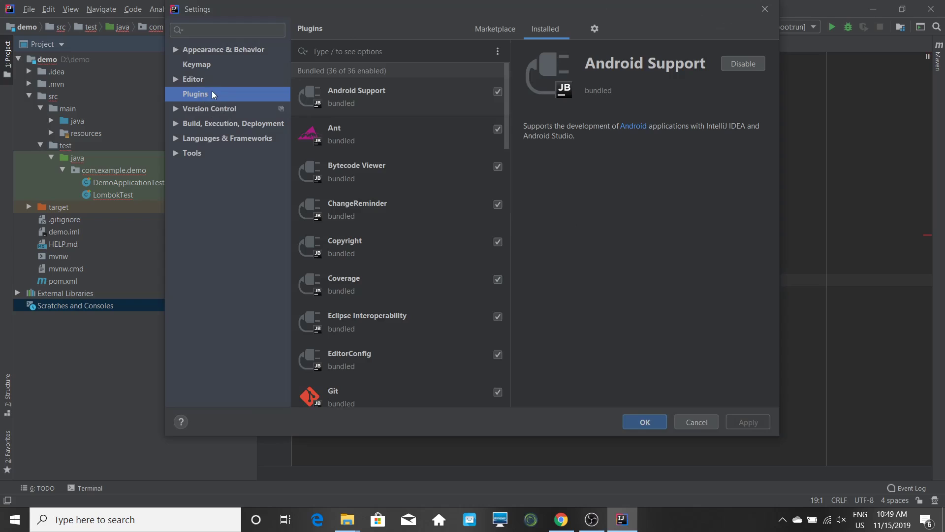
# Search the Marketplace for 'lombok', install the Lombok plugin, and confirm the IDE restart.
pyautogui.click(489, 29)
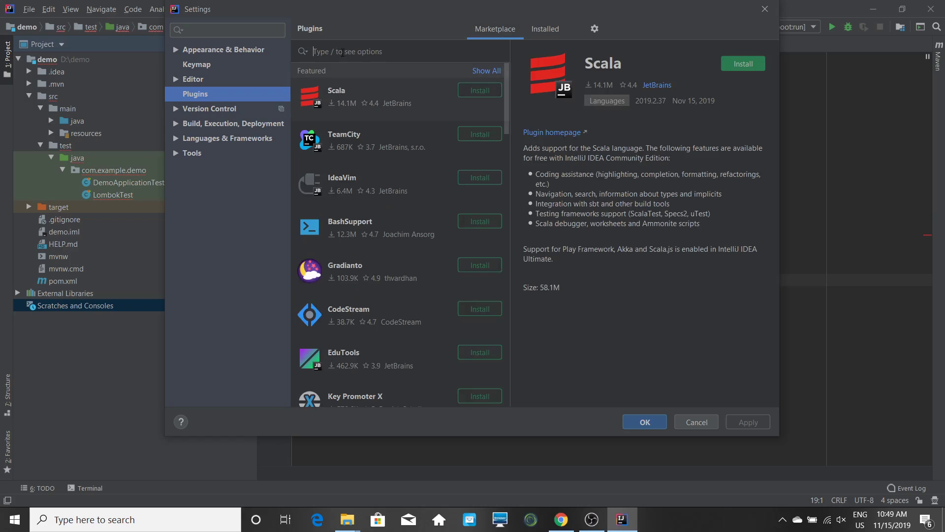
pyautogui.click(342, 52)
pyautogui.write('lombok')
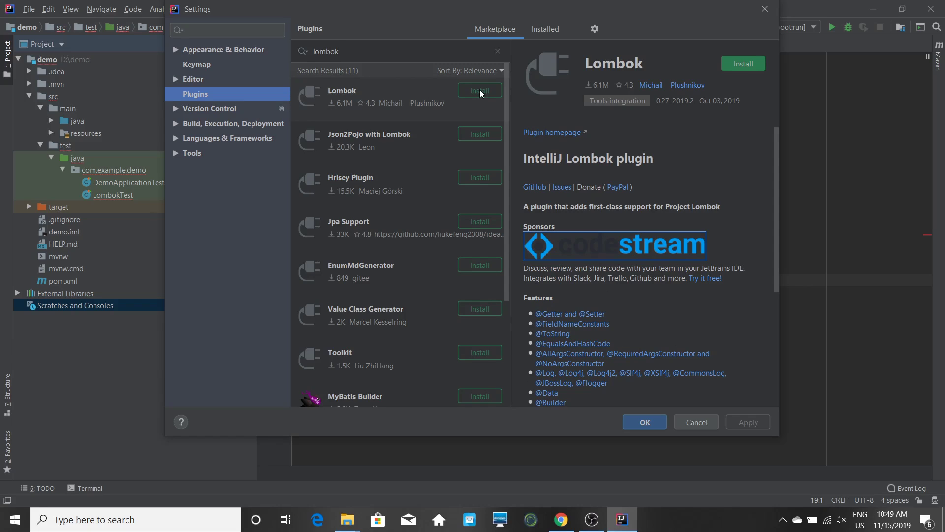
pyautogui.click(757, 65)
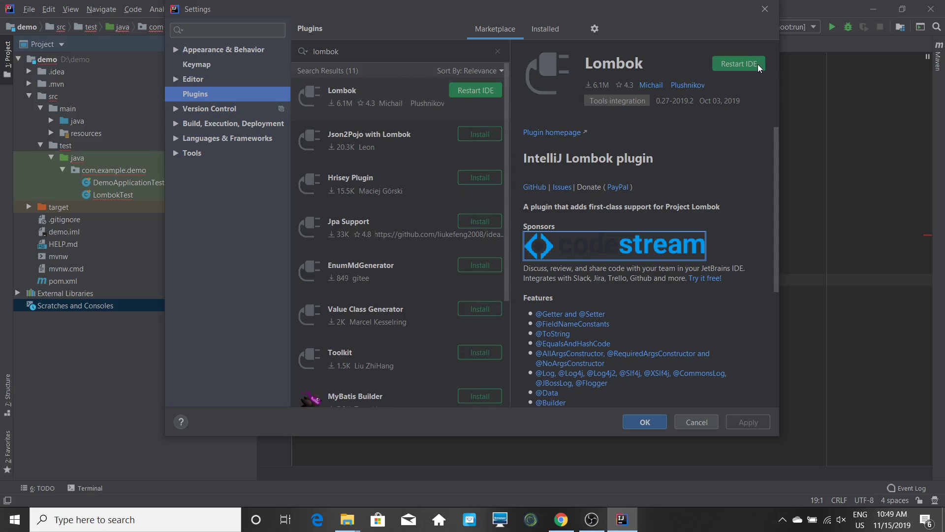
pyautogui.click(731, 66)
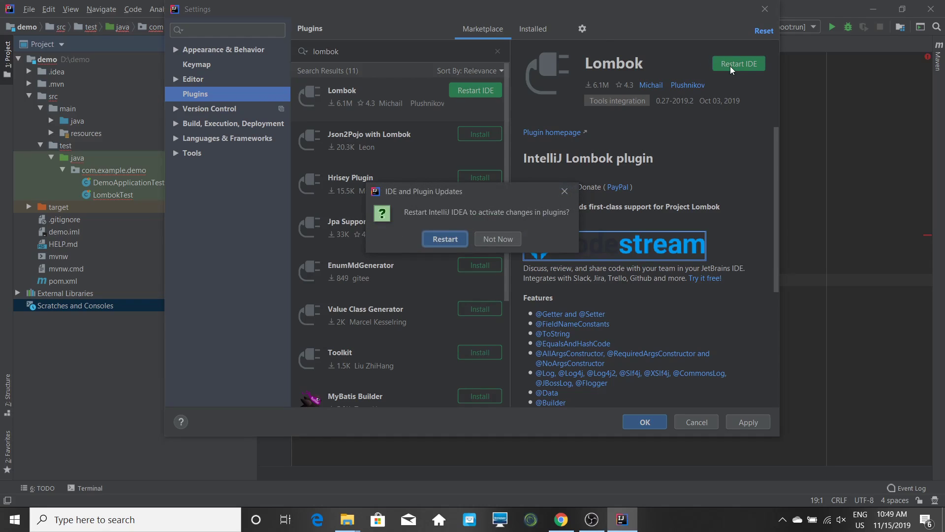
pyautogui.press('Return')
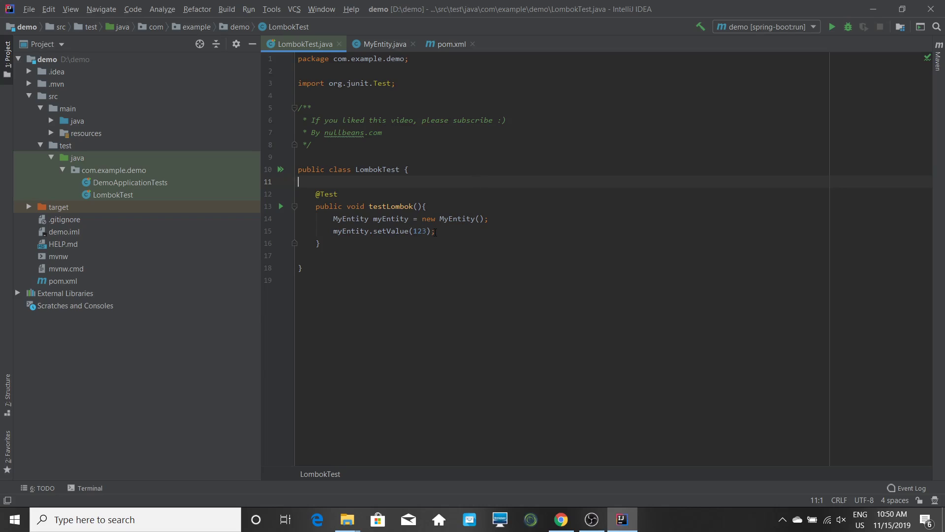
pyautogui.click(400, 231)
pyautogui.doubleClick(399, 231)
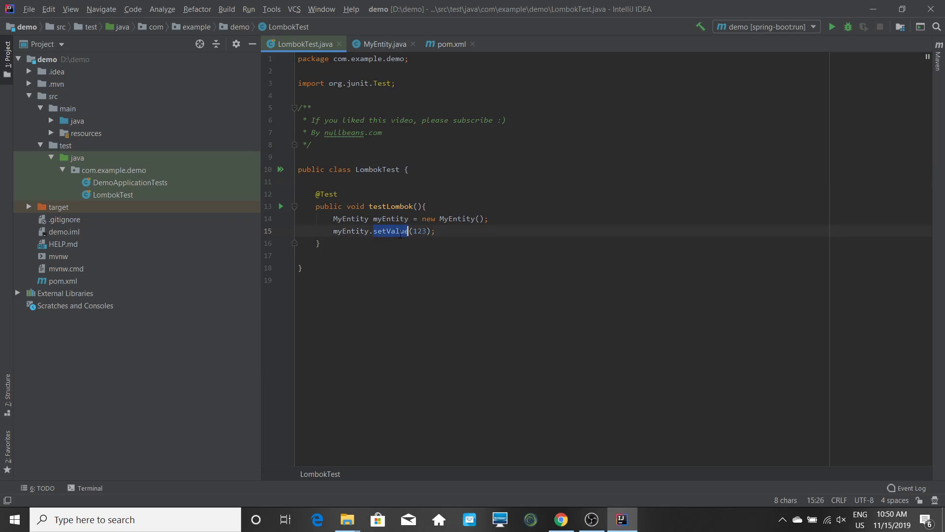
pyautogui.click(381, 44)
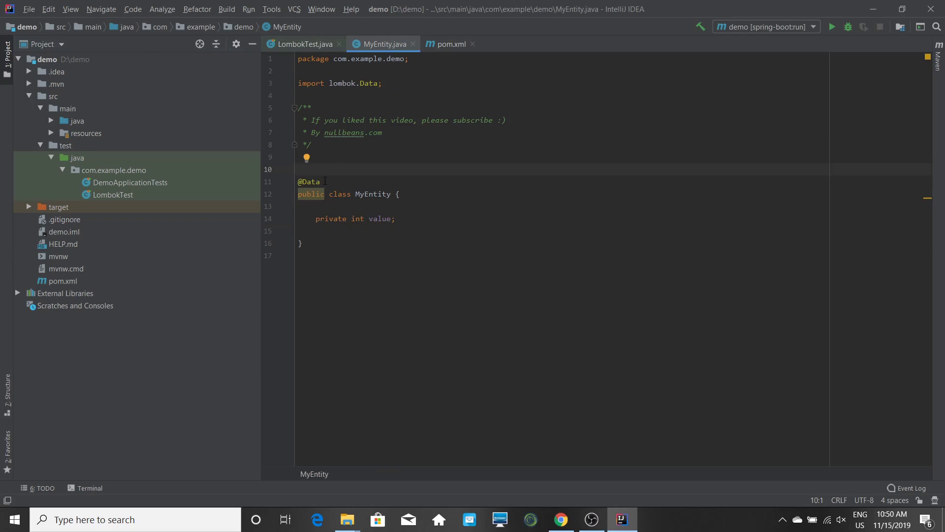
pyautogui.click(314, 50)
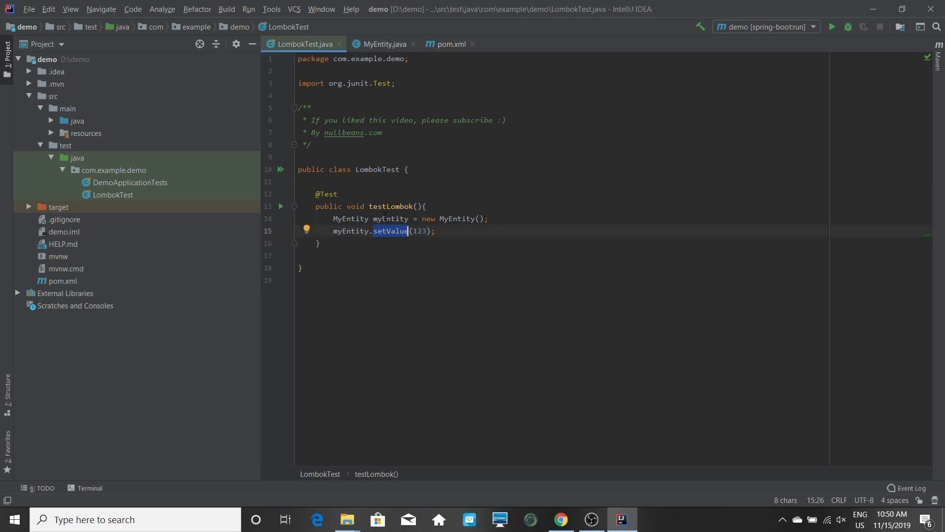